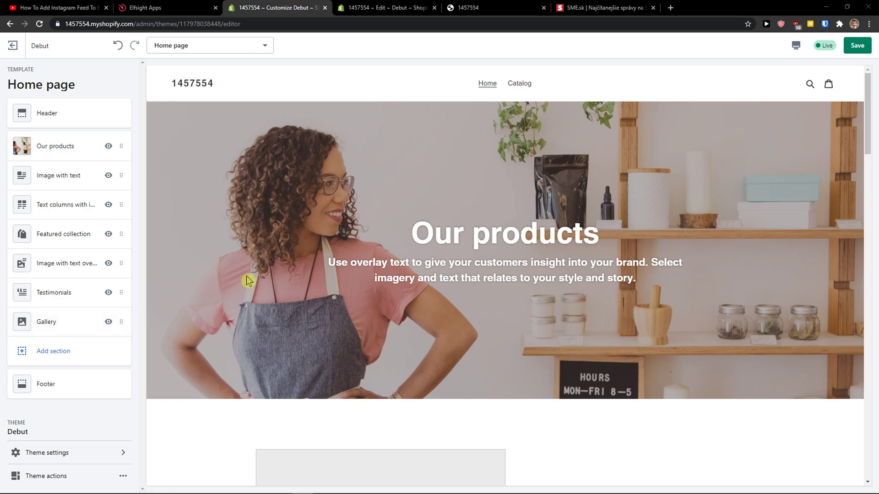
Open the elfsight.com link from the YouTube tutorial's description in a new tab.
left_click(55, 8)
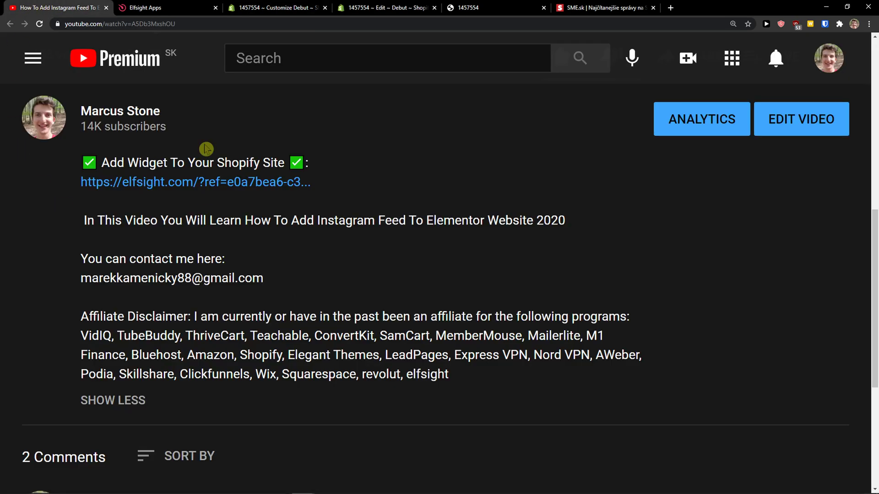
left_click(145, 184)
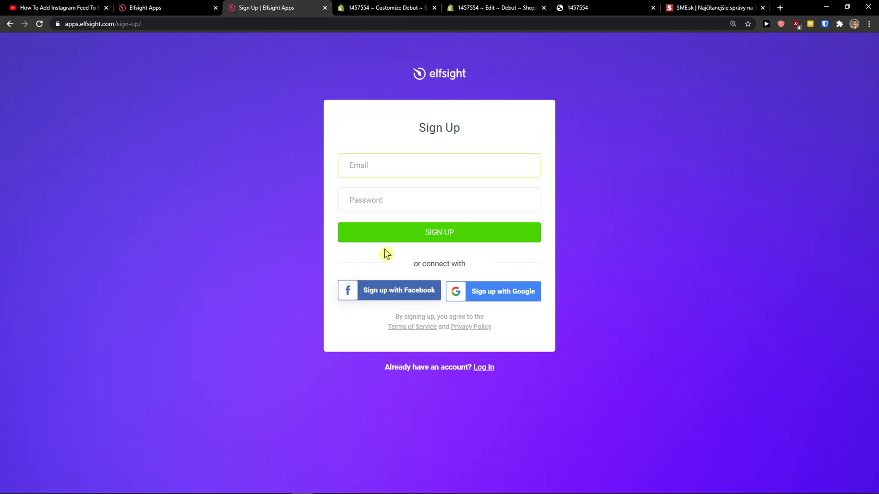
Log in to Elfsight, search the apps for 'slider', and create a new Slider widget.
left_click(10, 23)
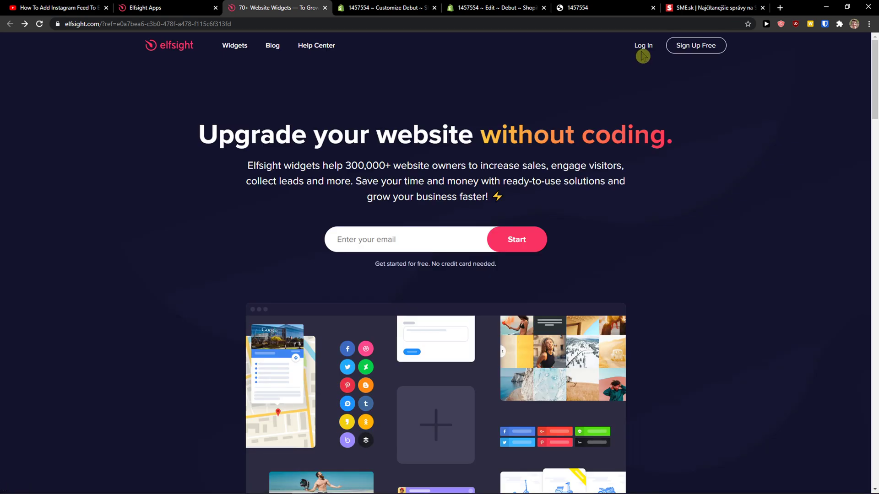
left_click(641, 47)
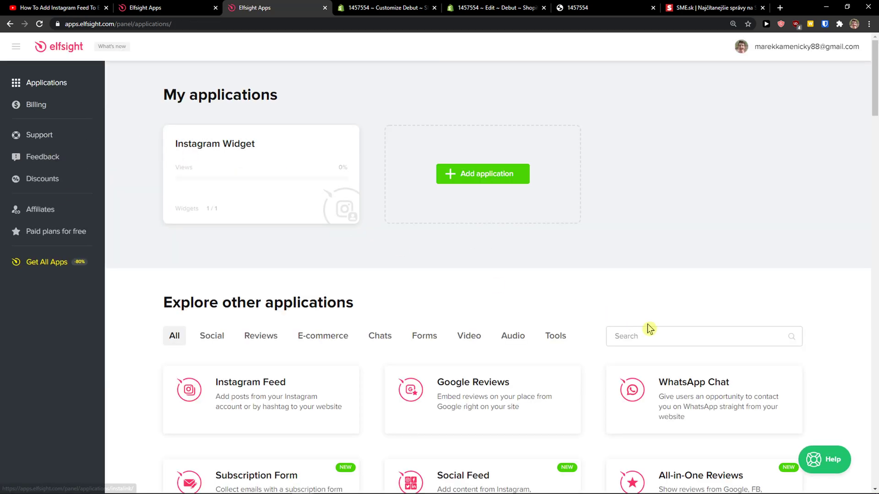
left_click(652, 335)
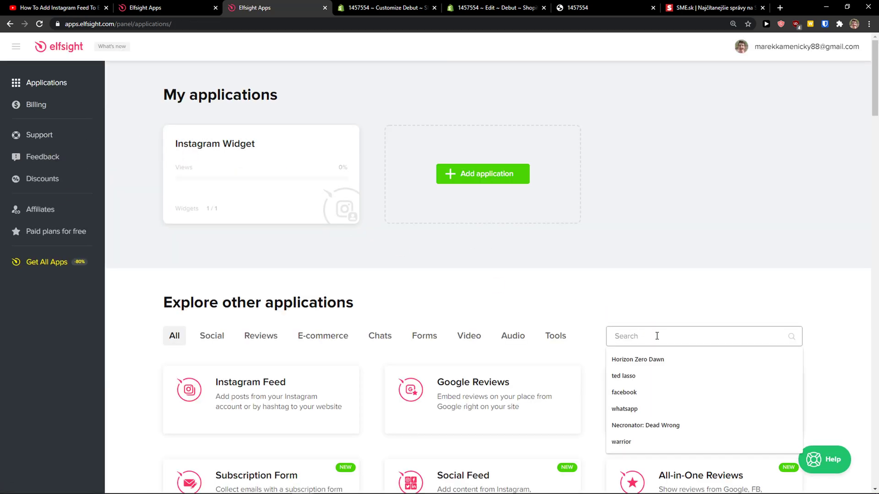
type("slider")
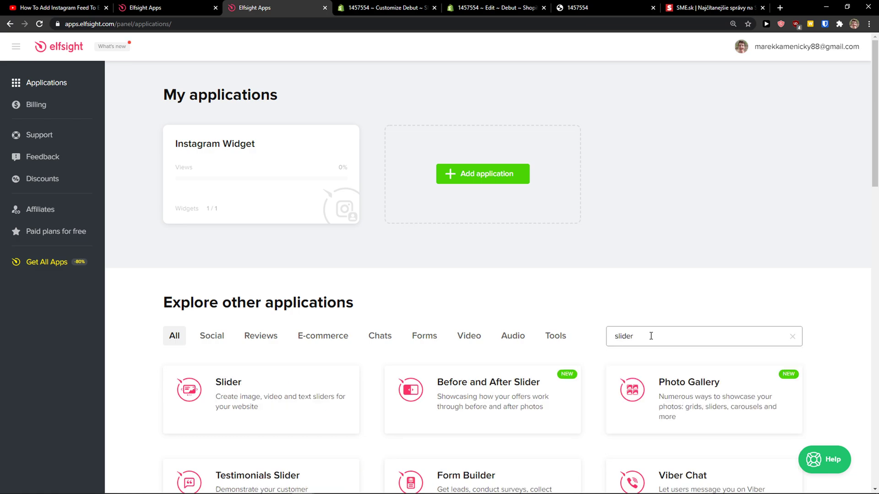
scroll(247, 327, "down", 1)
left_click(287, 357)
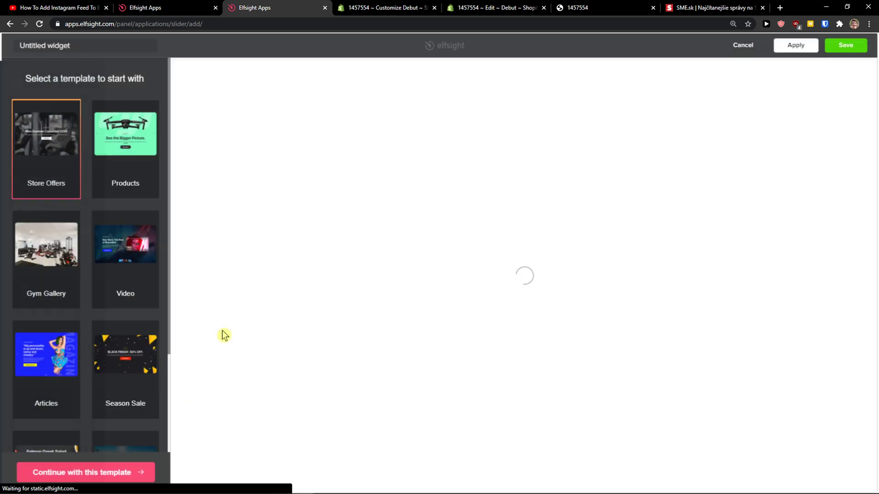
Preview the Products and Gym Gallery templates, then apply Store Offers and view its Men Summer Collection slide.
left_click(106, 197)
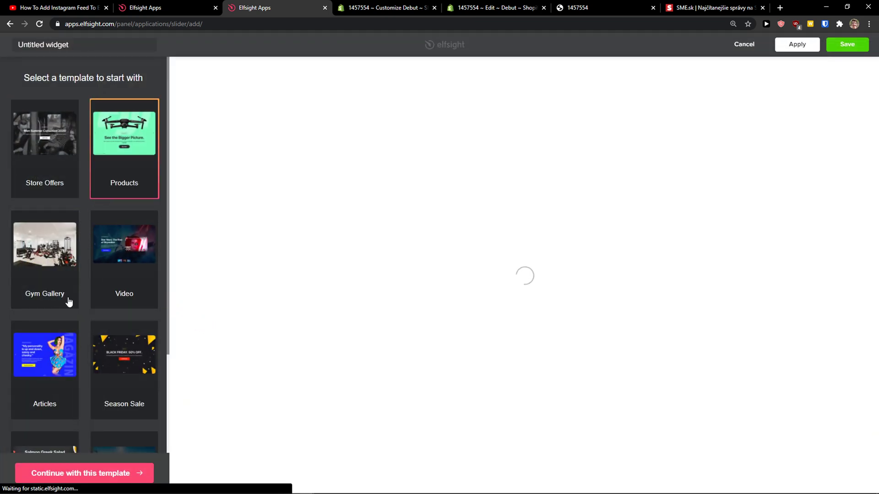
left_click(69, 301)
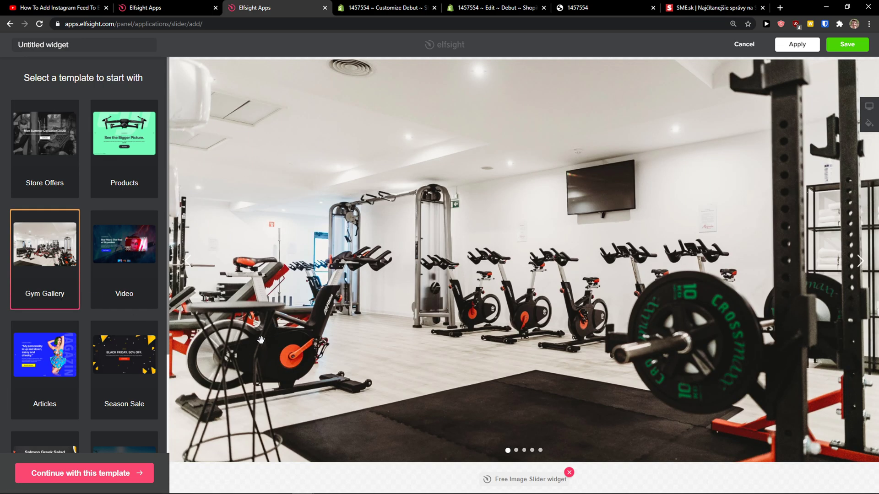
left_click(55, 175)
left_click(867, 271)
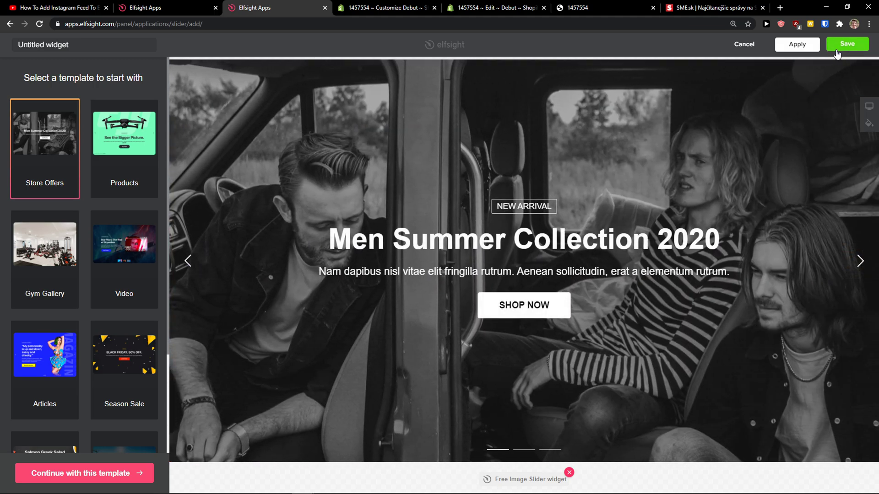
Keep the Store Offers template and review the first slide's content and title settings.
left_click(83, 474)
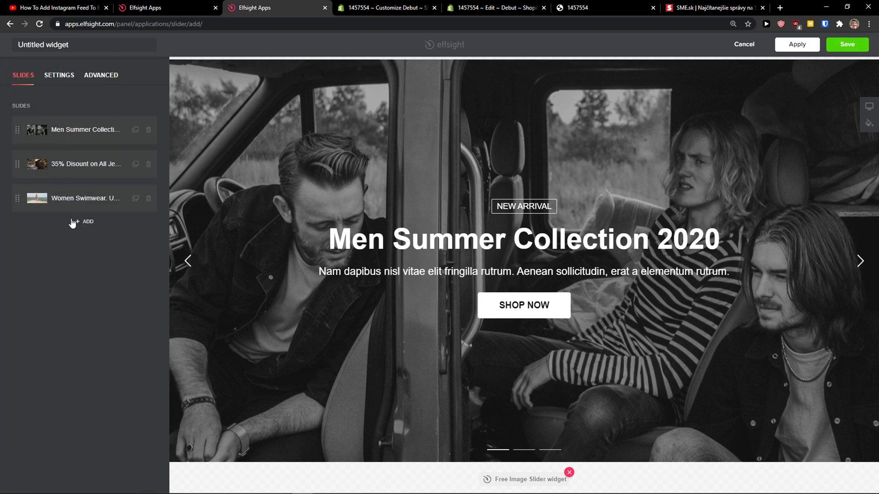
left_click(74, 141)
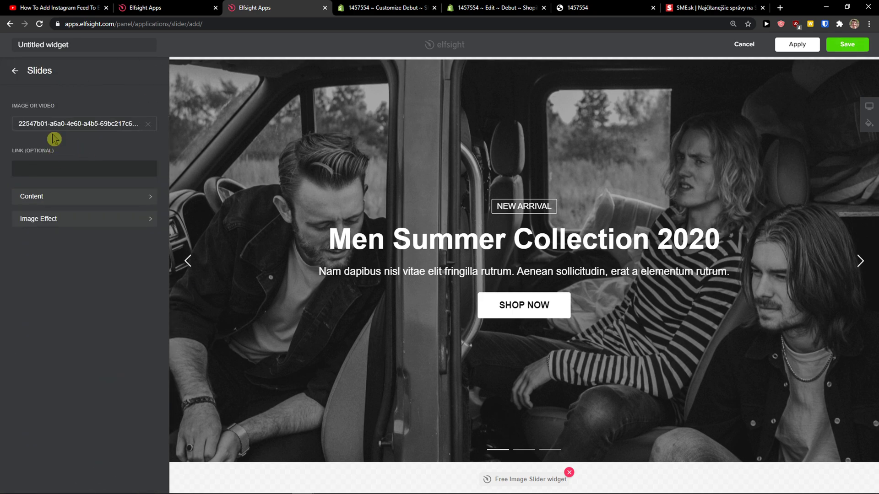
left_click(15, 71)
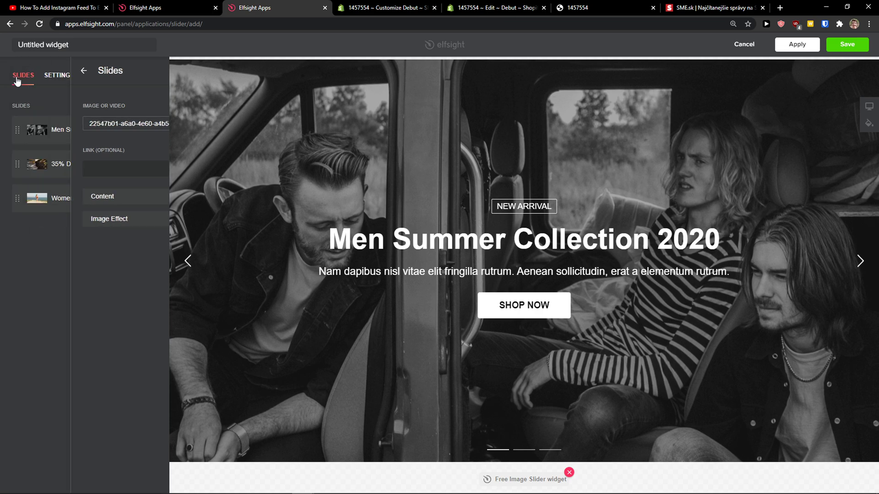
left_click(72, 175)
left_click(68, 201)
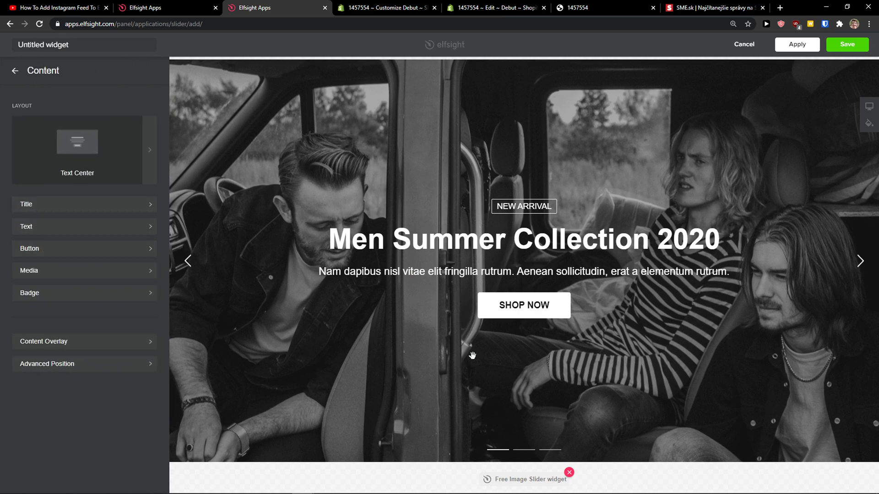
left_click(44, 204)
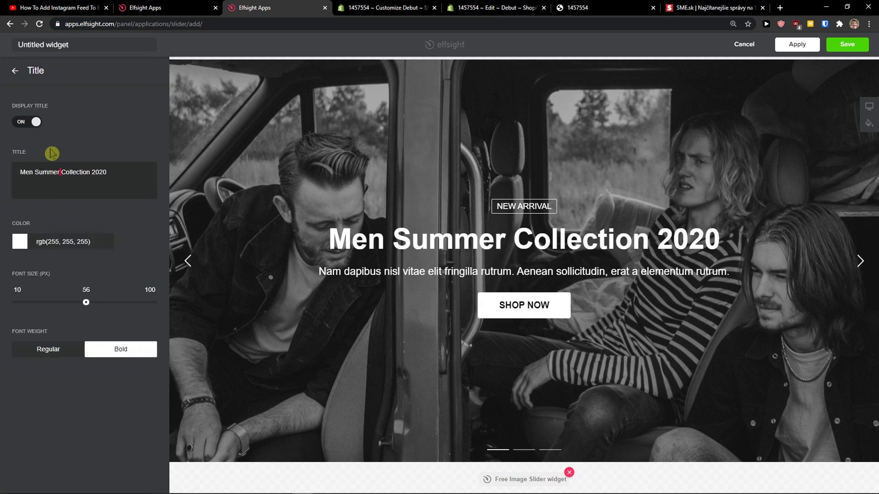
Review the first slide's button settings, then the slider's Settings and Advanced options.
left_click(15, 70)
left_click(44, 254)
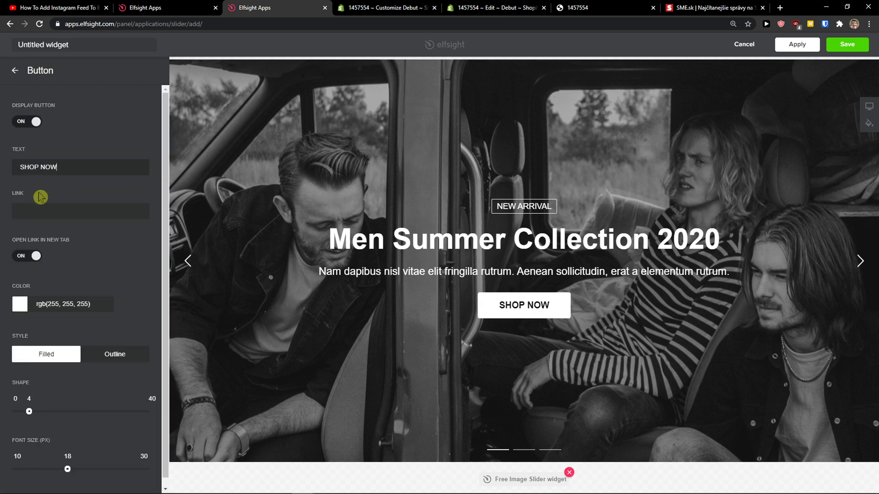
left_click(16, 70)
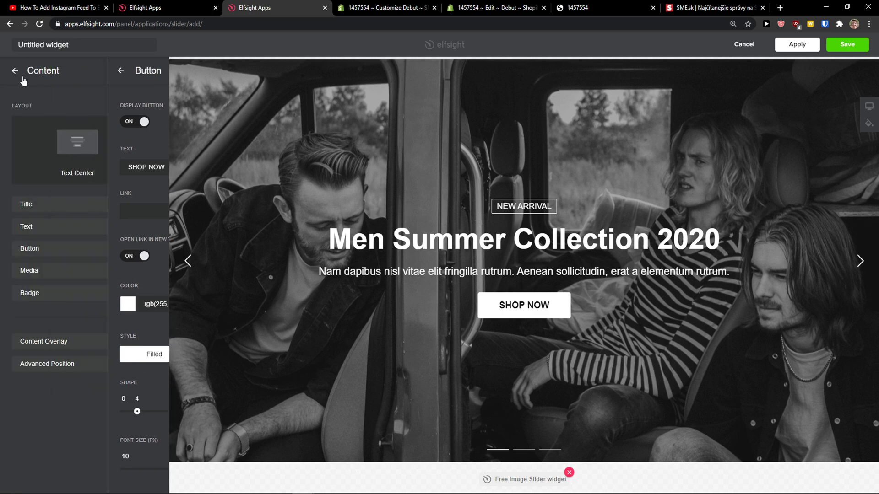
left_click(15, 71)
left_click(59, 76)
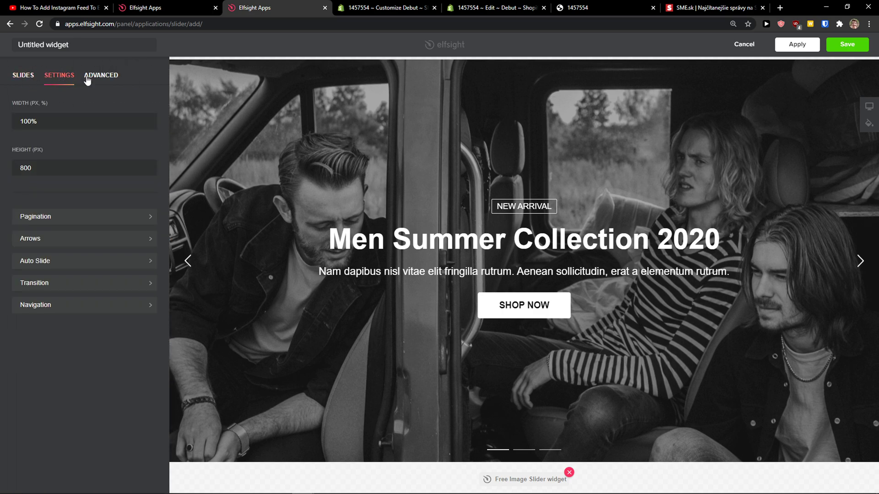
left_click(101, 75)
Save the slider, glance at the single-app plans, and copy the widget's embed code.
left_click(847, 44)
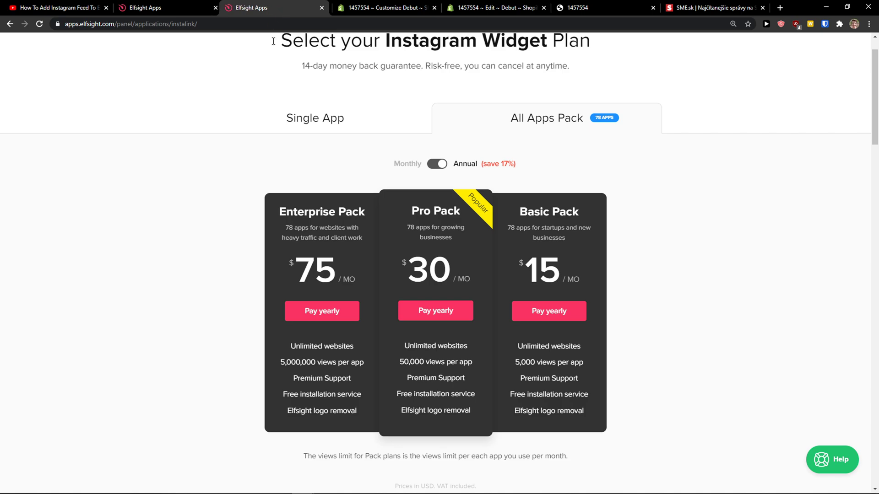
left_click(303, 114)
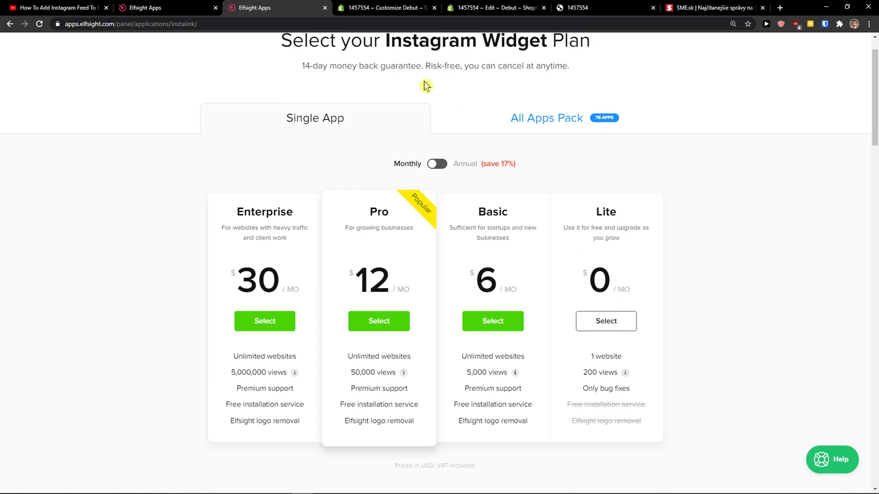
left_click(206, 7)
left_click(367, 285)
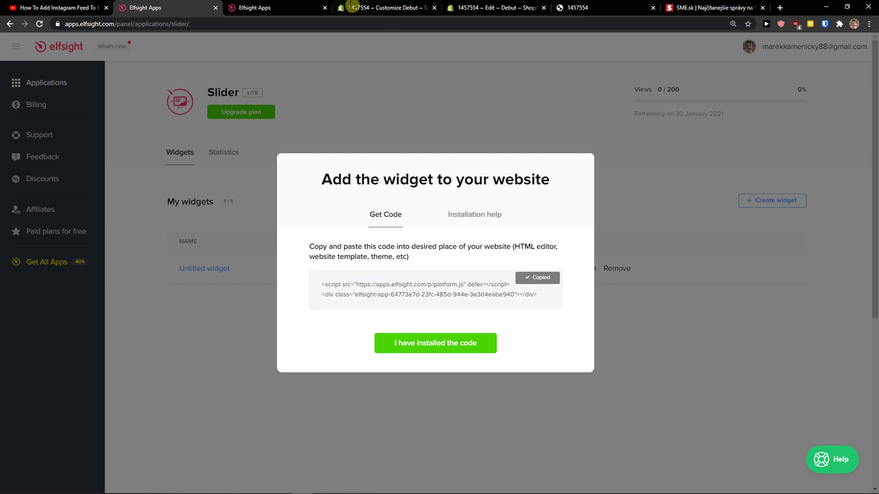
Add a Custom content section to the Debut home page.
left_click(382, 7)
scroll(412, 206, "up", 1)
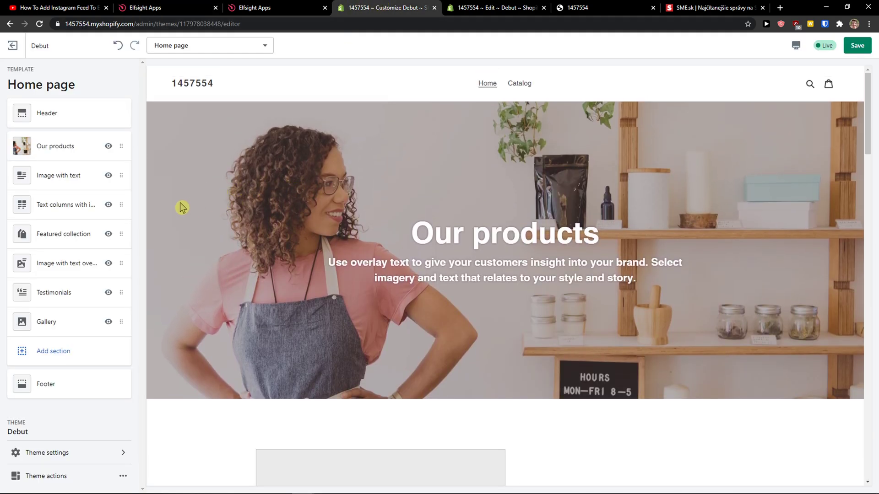
scroll(158, 236, "down", 2)
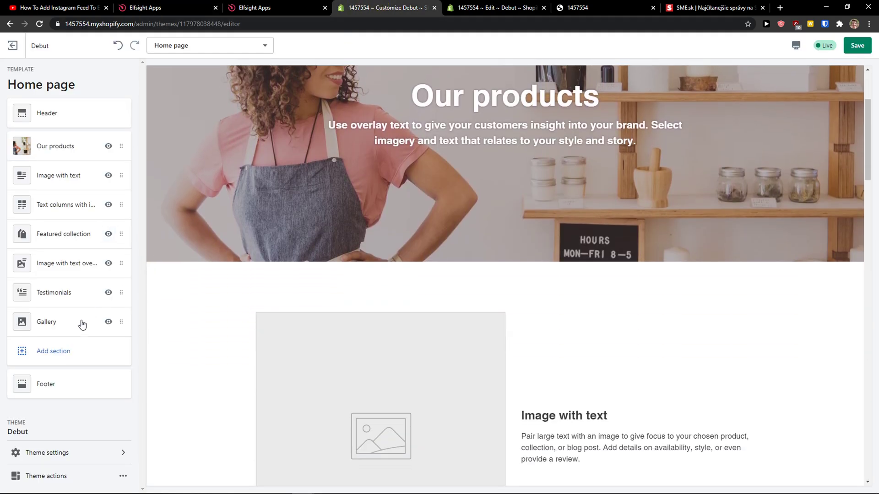
left_click(72, 355)
left_click(69, 135)
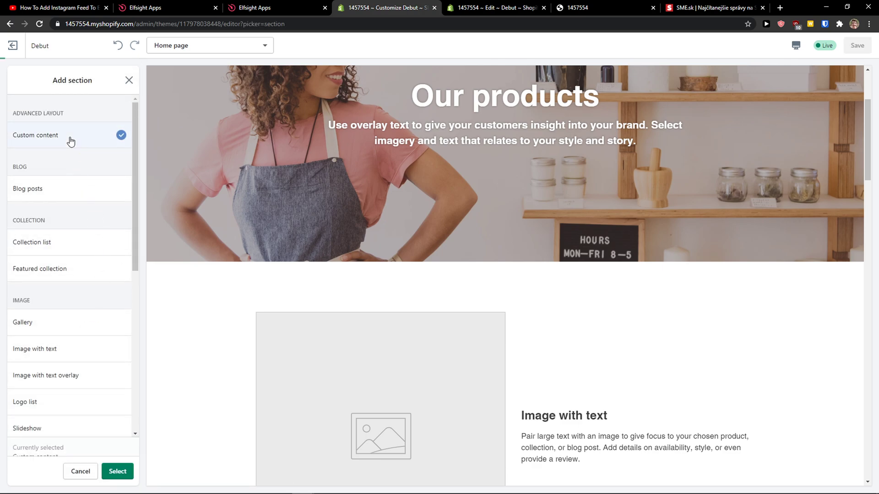
left_click(117, 471)
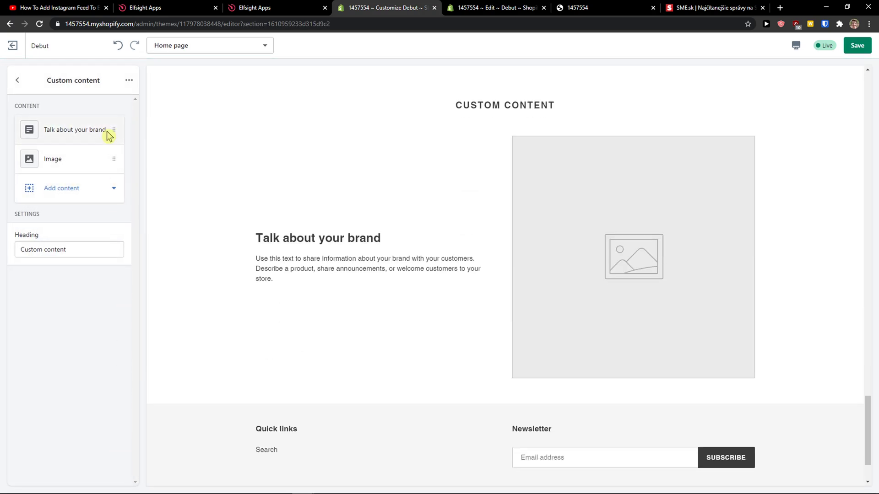
Remove the section's default 'Talk about your brand' and Image blocks.
left_click(76, 131)
left_click(128, 80)
left_click(83, 102)
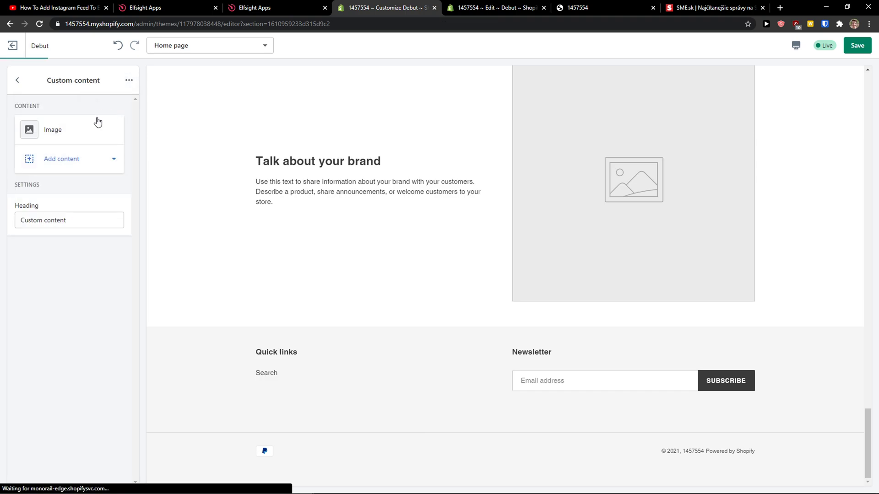
left_click(92, 129)
left_click(128, 81)
left_click(103, 104)
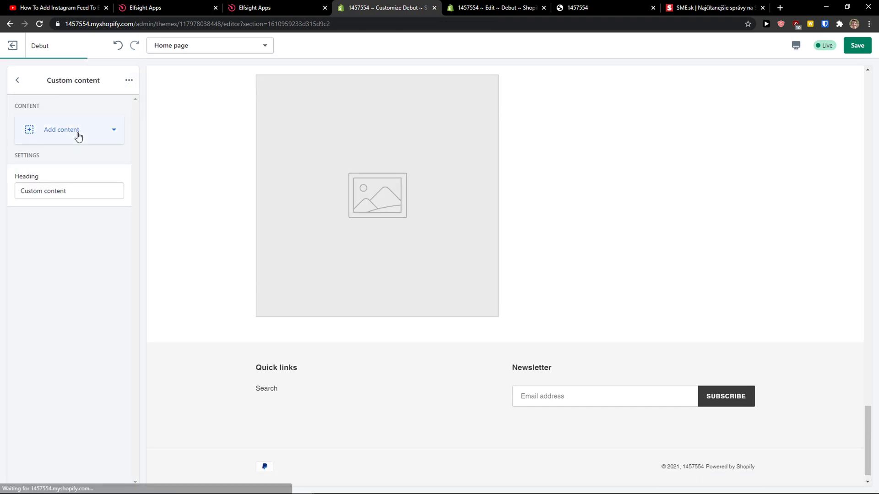
left_click(77, 131)
scroll(90, 206, "down", 3)
Add a Custom HTML block, paste the Elfsight embed code, and set container width to 100%.
left_click(86, 264)
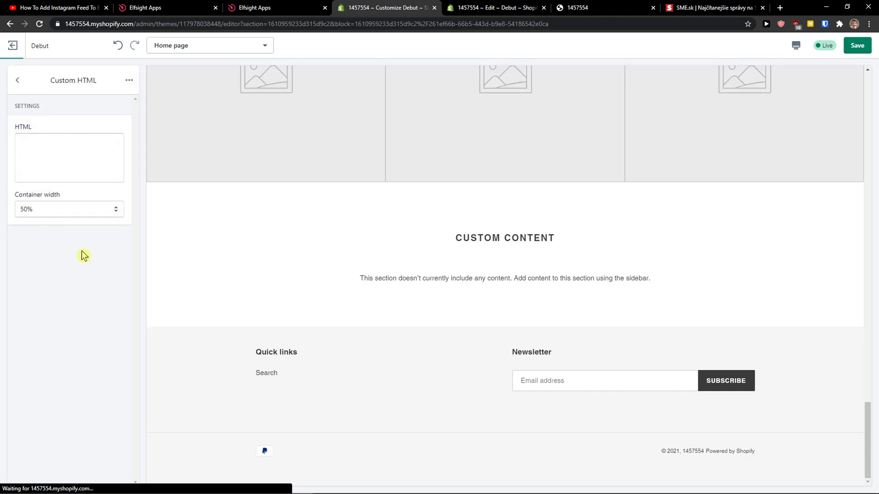
left_click(74, 163)
key("ctrl+v")
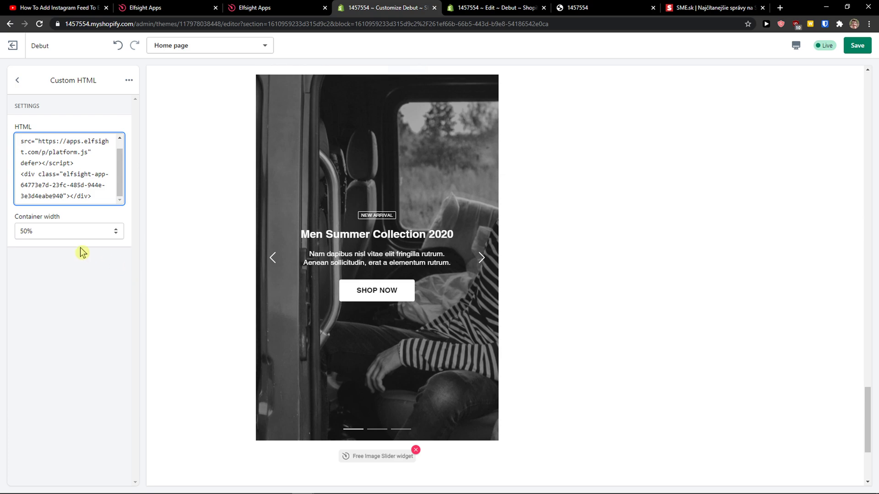
left_click(68, 231)
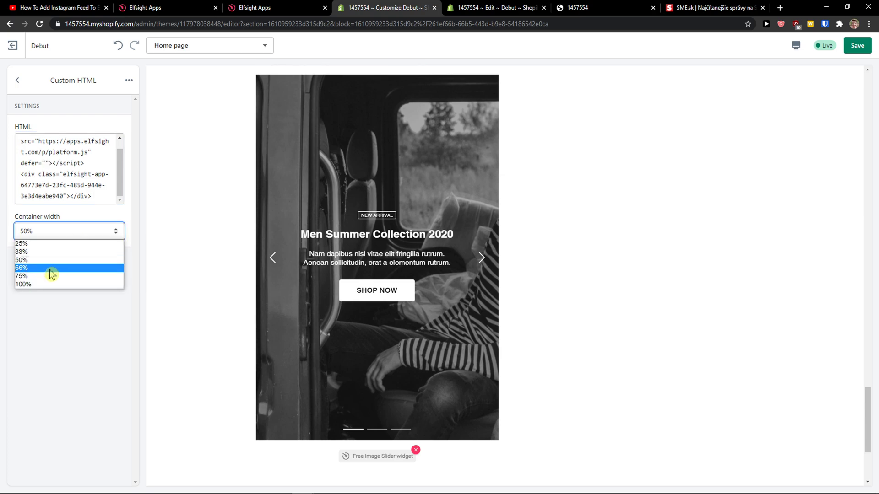
left_click(35, 284)
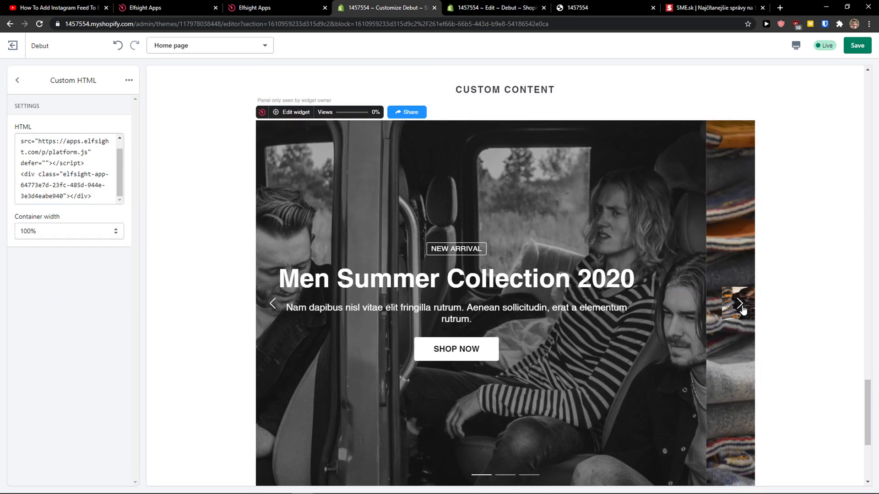
Flip through the slider's slides in the home page preview, ending on Men Summer Collection.
left_click(740, 303)
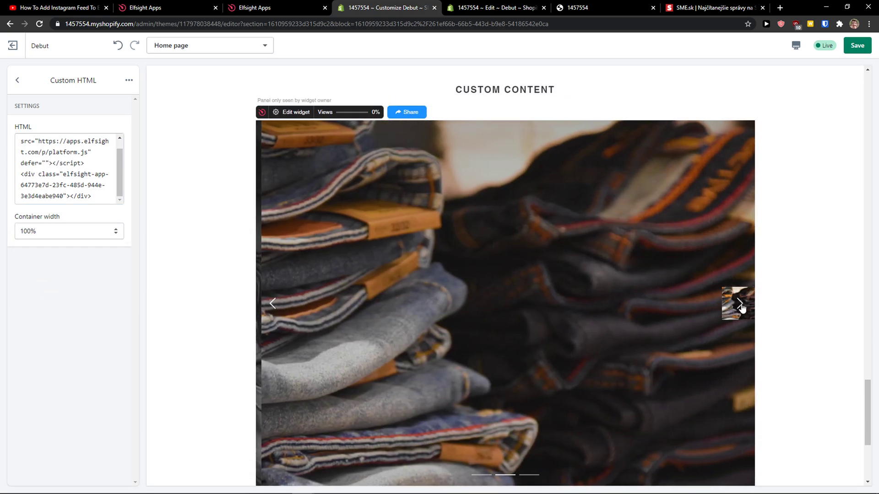
scroll(507, 391, "down", 1)
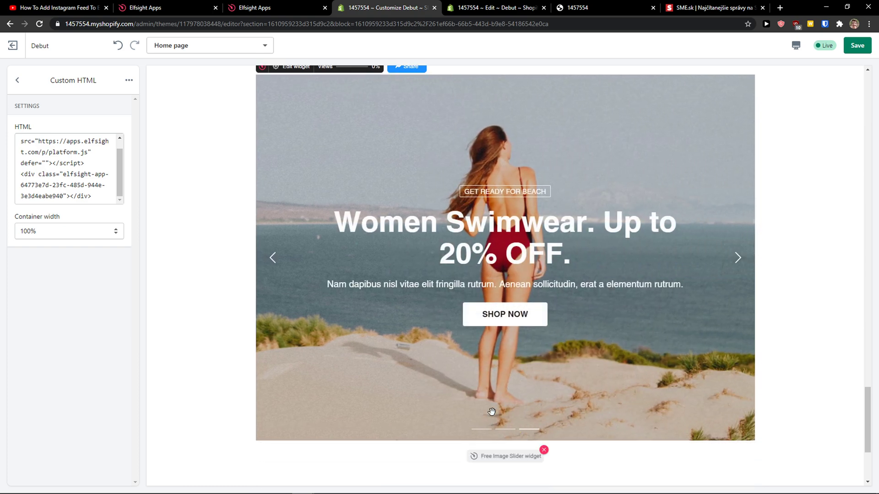
left_click(493, 434)
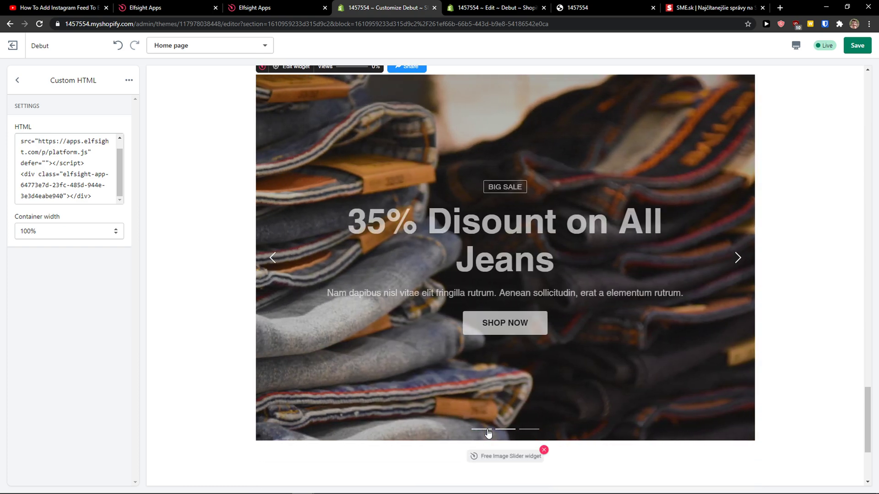
left_click(480, 431)
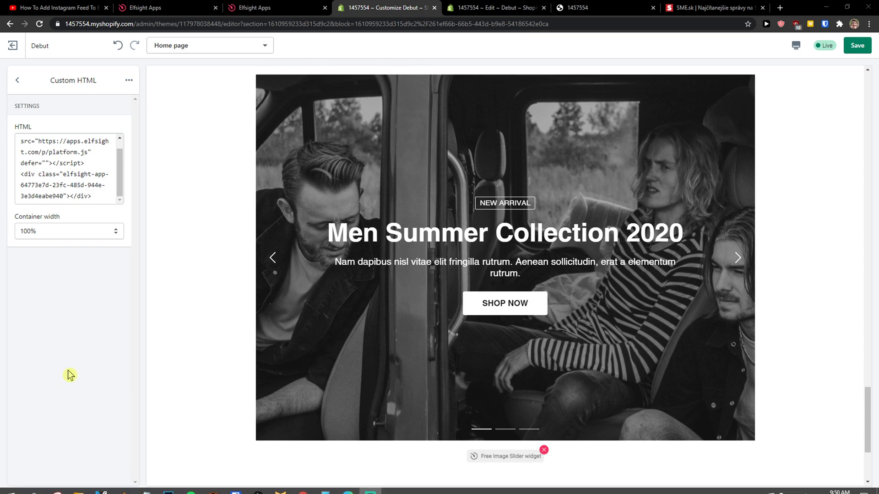
Check Elfsight's All Apps Pack pricing, then keep browsing the slider's slides in the preview.
left_click(239, 8)
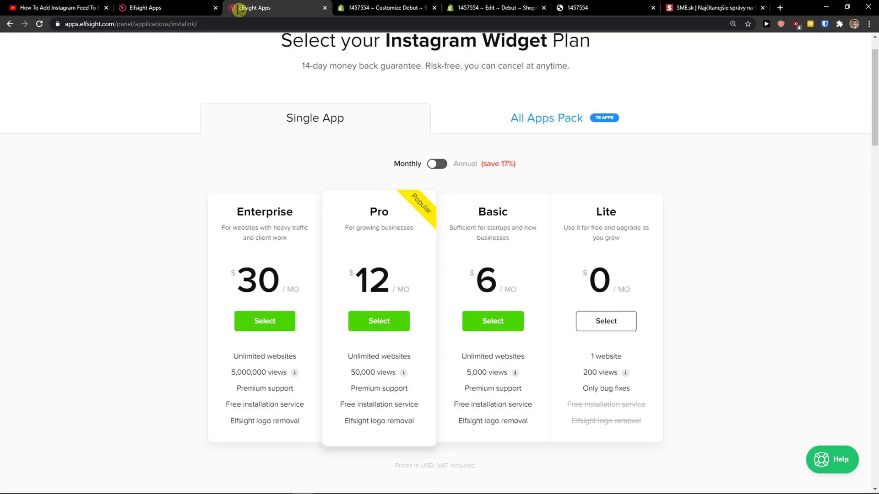
left_click(532, 121)
left_click(385, 7)
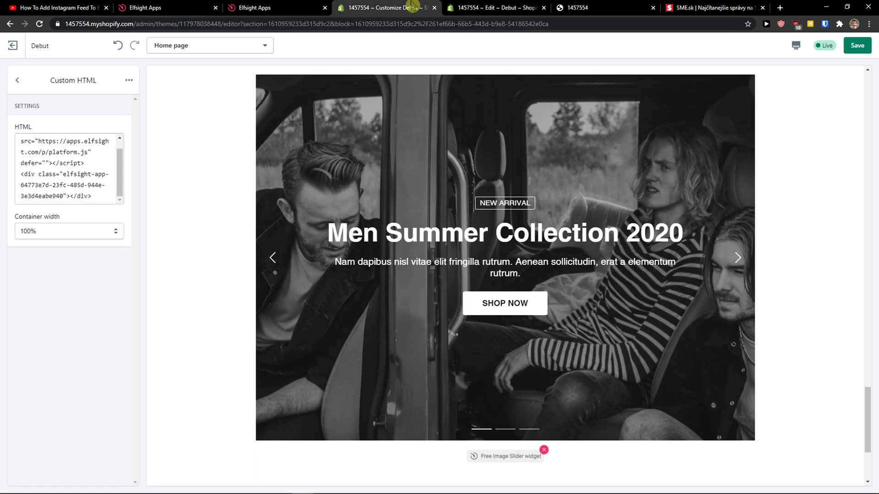
left_click(520, 430)
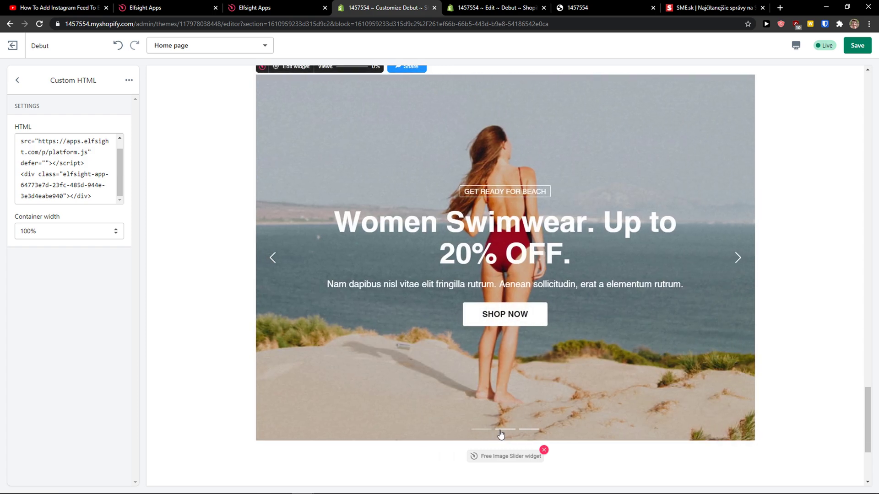
left_click(479, 433)
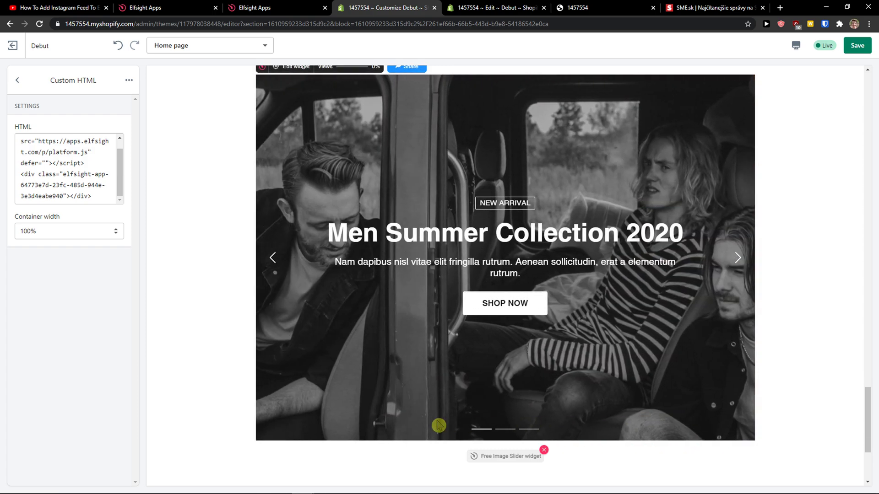